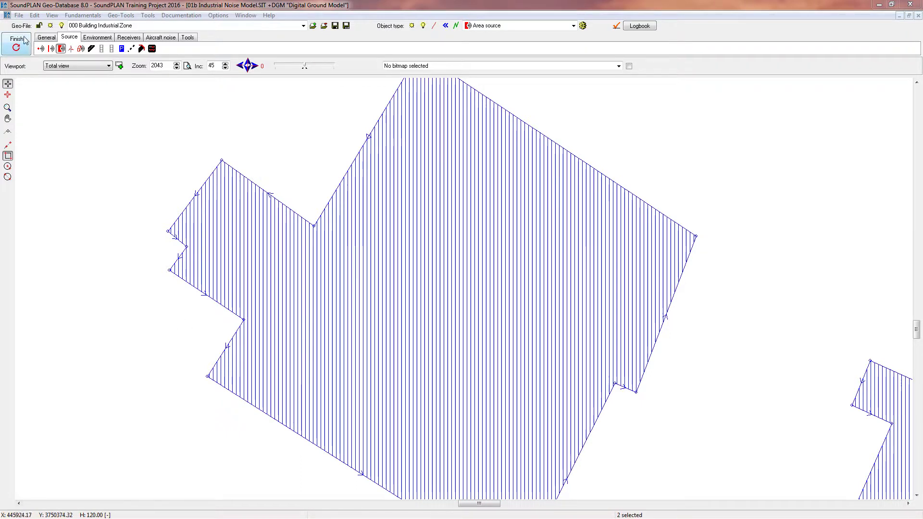
Preview the buildings as a 3D wire frame, then switch back to the site map.
{"action": "left_click", "coordinate": [52, 14]}
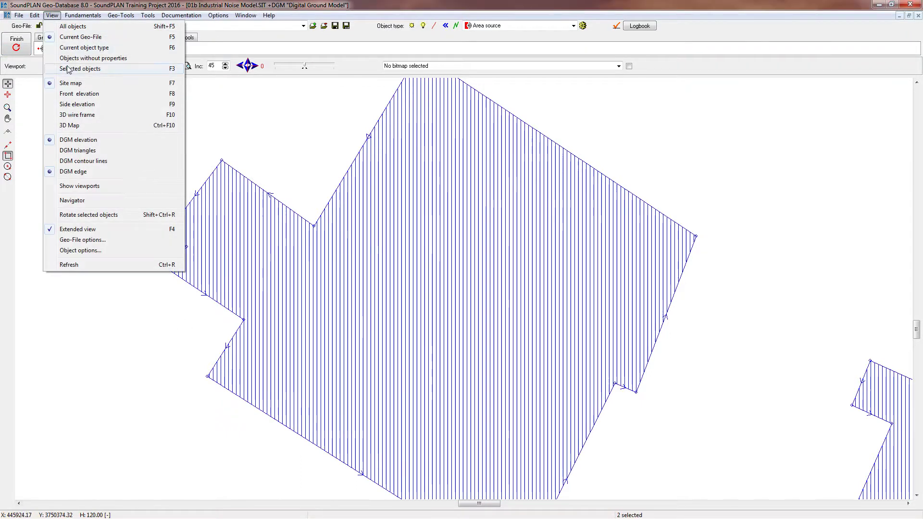
{"action": "left_click", "coordinate": [84, 115]}
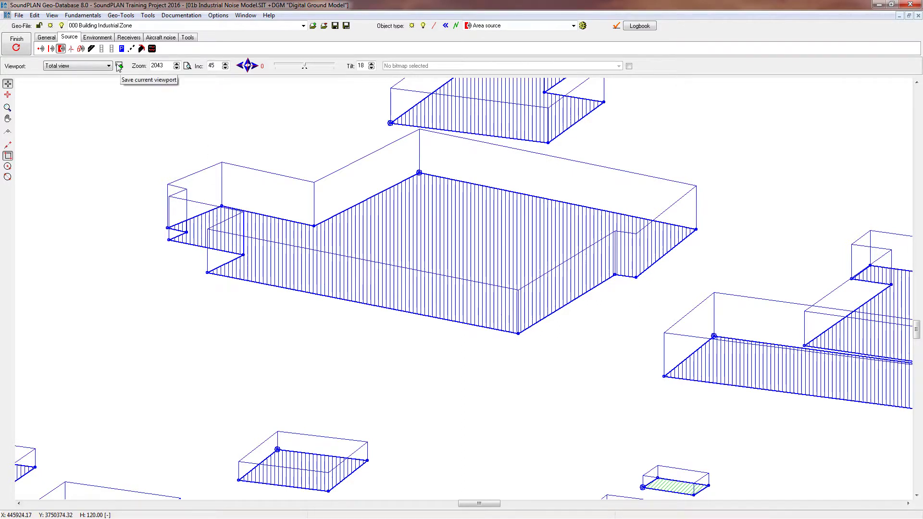
{"action": "left_click", "coordinate": [52, 14]}
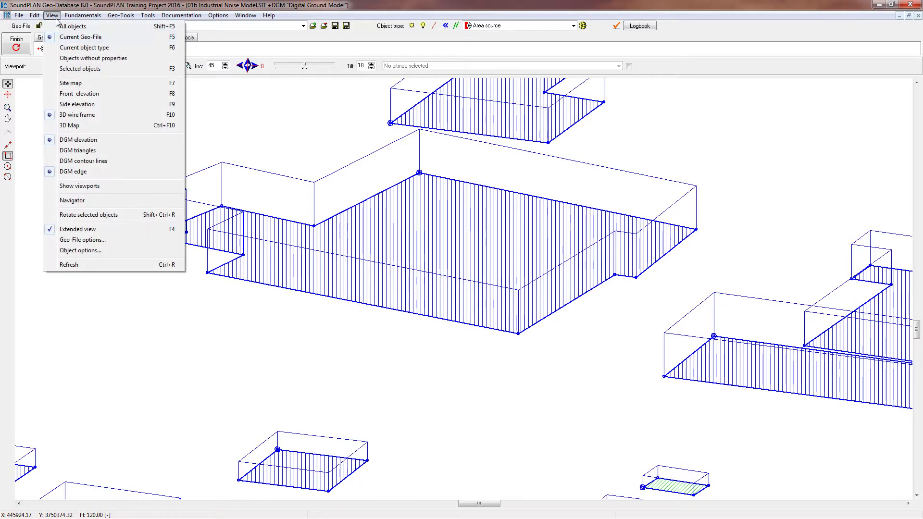
{"action": "left_click", "coordinate": [70, 83]}
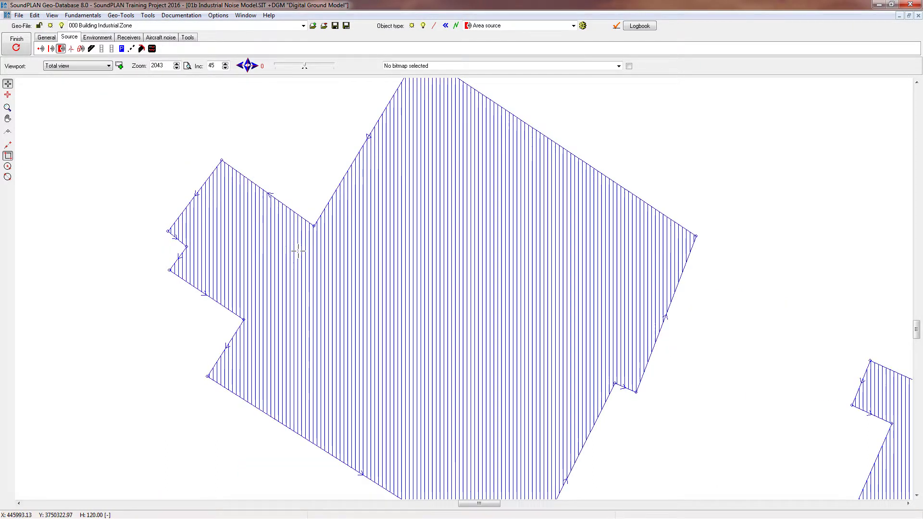
Confirm the Geo-File 000 Building Industrial Zone and the object type Area source.
{"action": "left_click", "coordinate": [100, 27]}
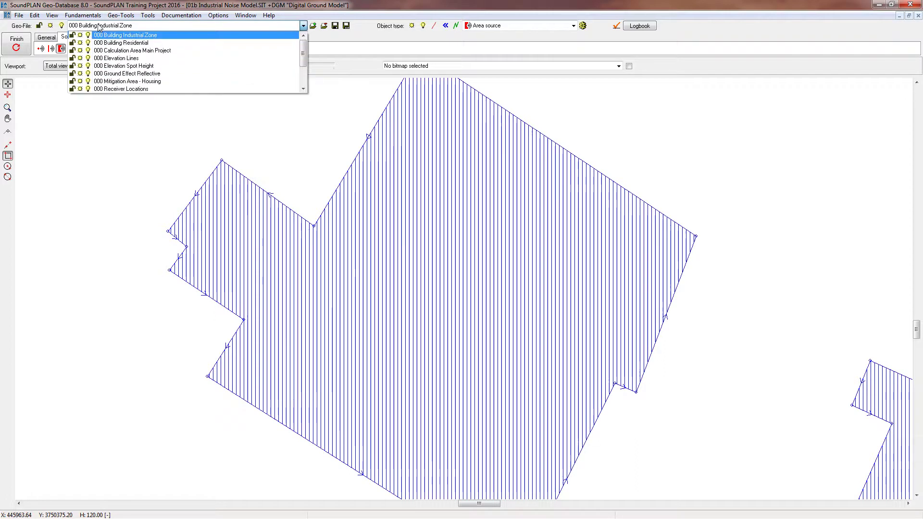
{"action": "left_click", "coordinate": [103, 28]}
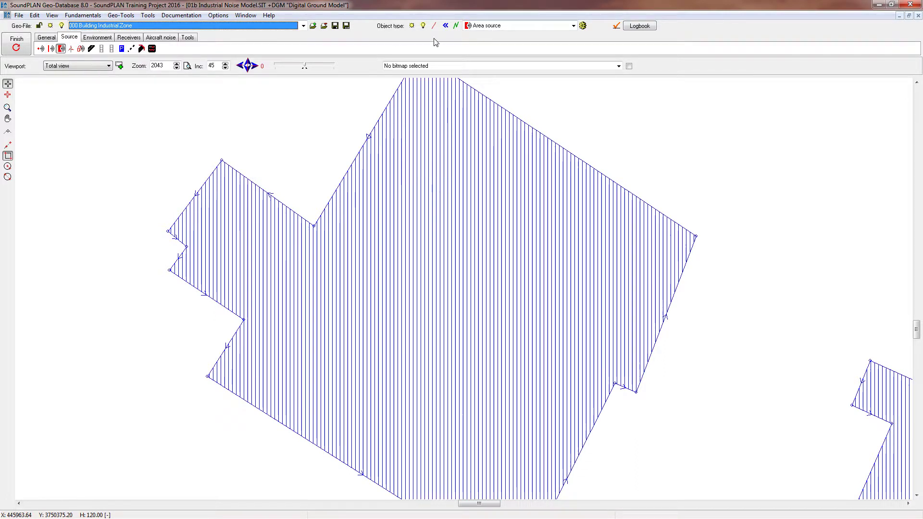
{"action": "left_click", "coordinate": [509, 26]}
{"action": "left_click", "coordinate": [510, 25]}
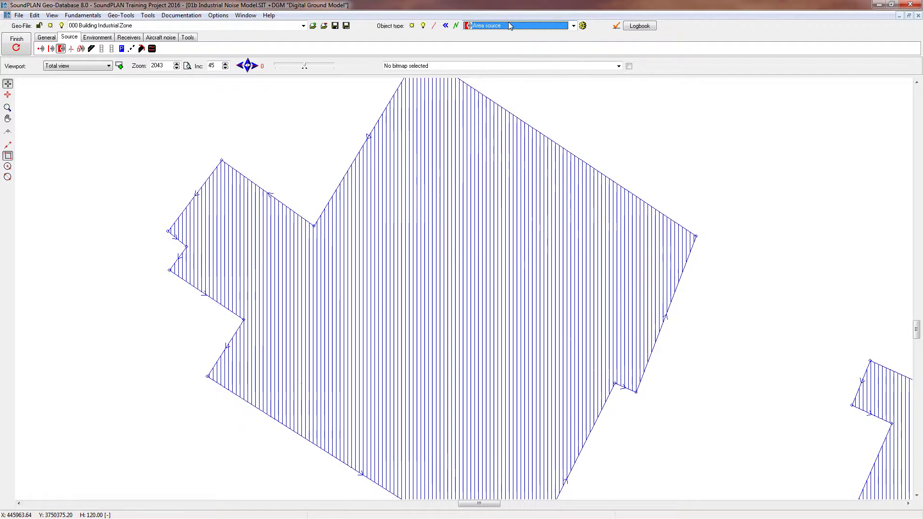
Create an area source on the building's left edge named 'louver'.
{"action": "double_click", "coordinate": [181, 278]}
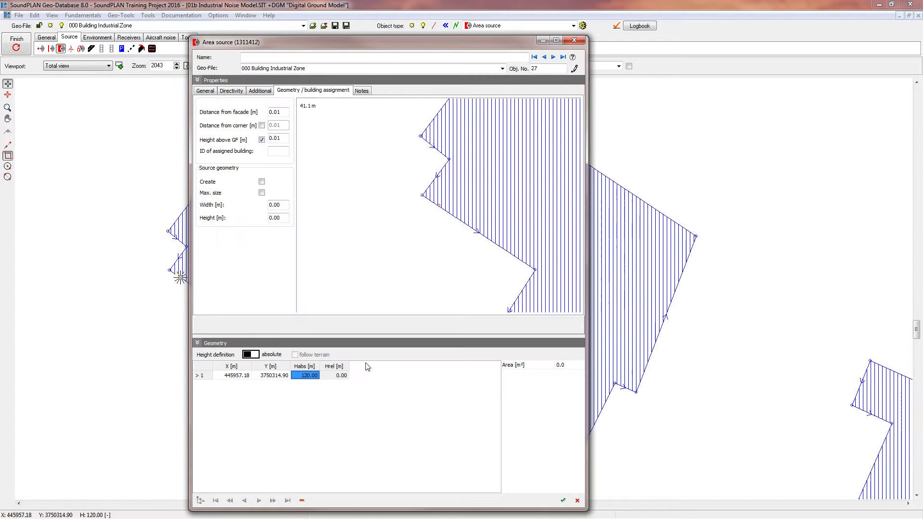
{"action": "left_click", "coordinate": [205, 90]}
{"action": "left_click", "coordinate": [266, 58]}
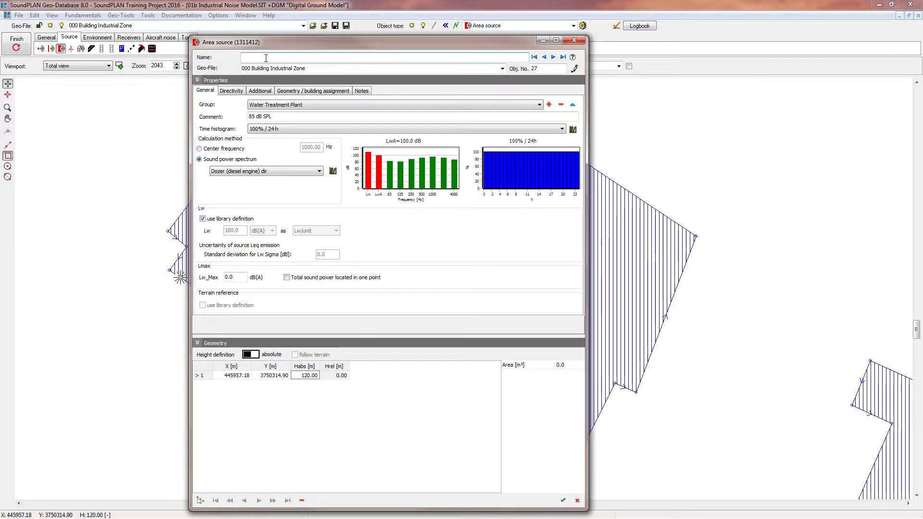
{"action": "type", "text": "louver"}
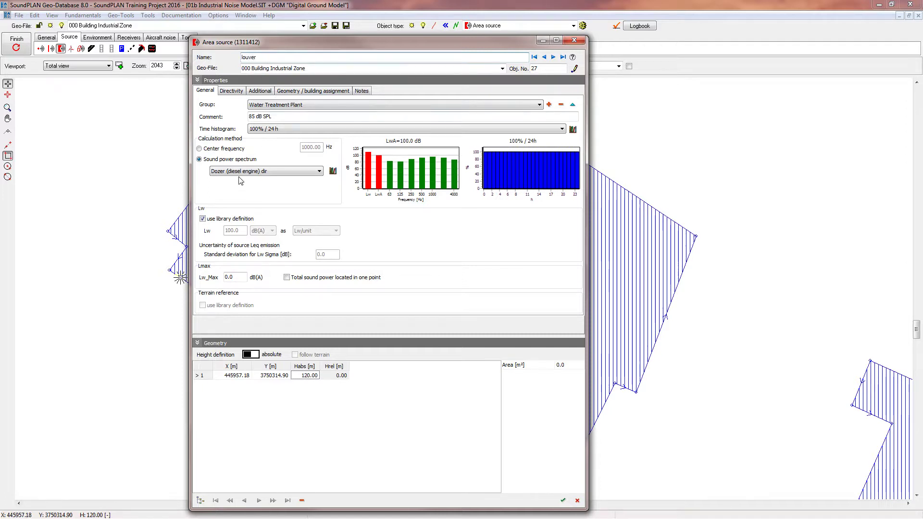
{"action": "left_click", "coordinate": [231, 91]}
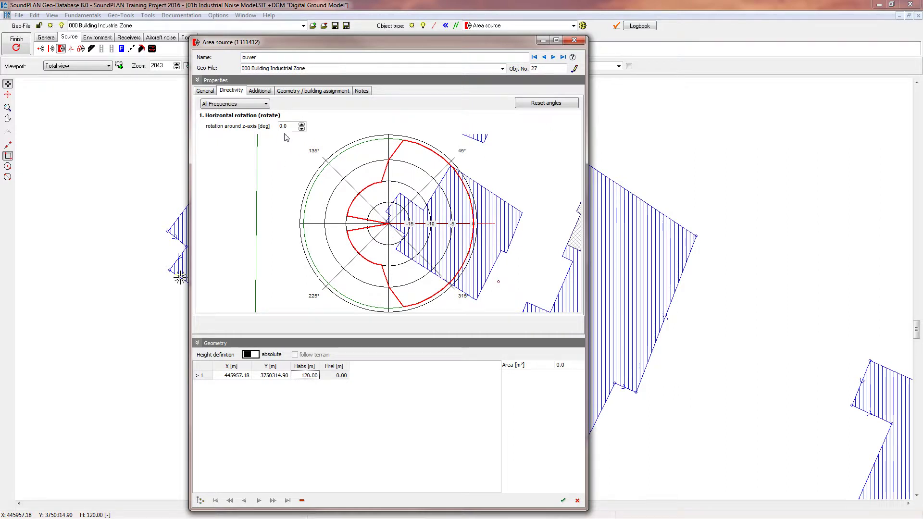
Attach the louver to the facade 5 m from the corner as a 3 × 3 m source.
{"action": "left_click", "coordinate": [312, 92]}
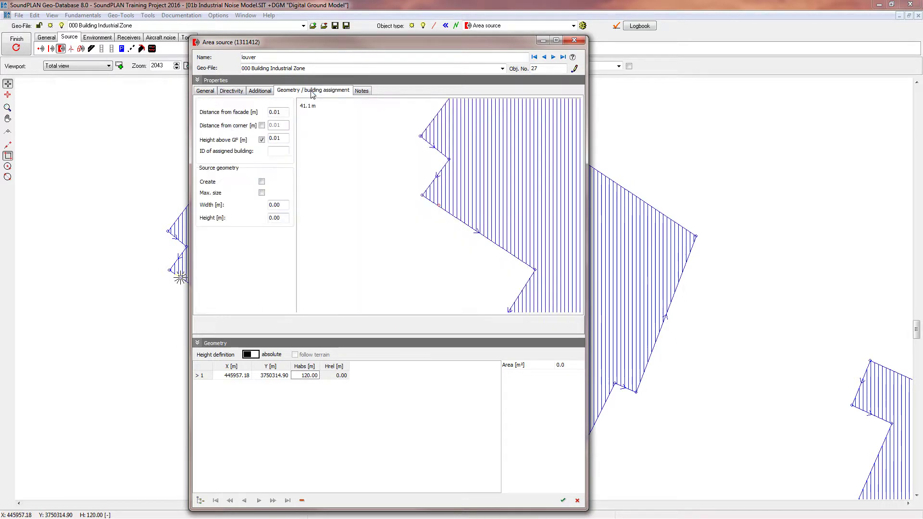
{"action": "left_click", "coordinate": [261, 125]}
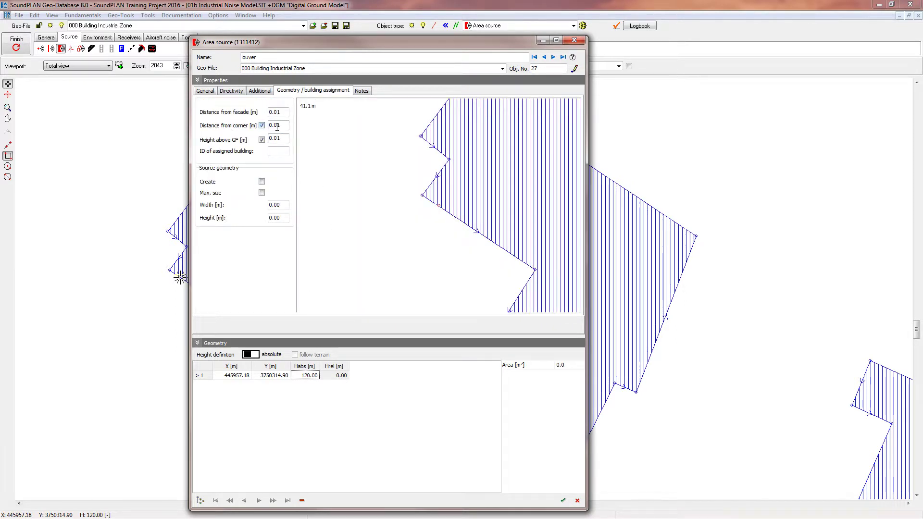
{"action": "type", "text": "5"}
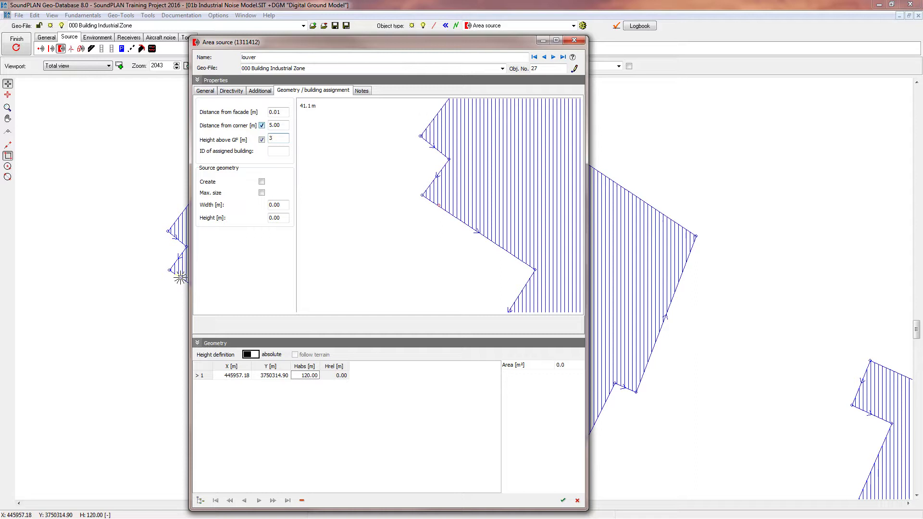
{"action": "left_click", "coordinate": [284, 206]}
{"action": "type", "text": "3"}
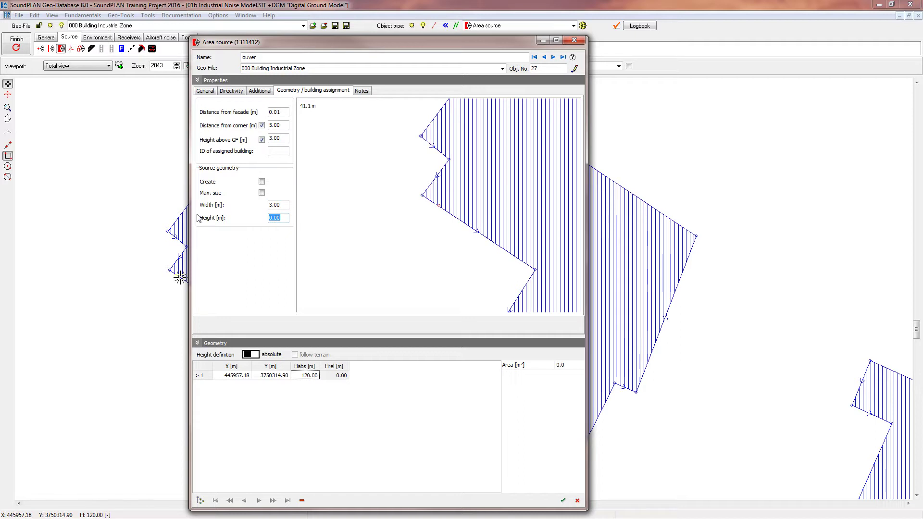
{"action": "type", "text": "3"}
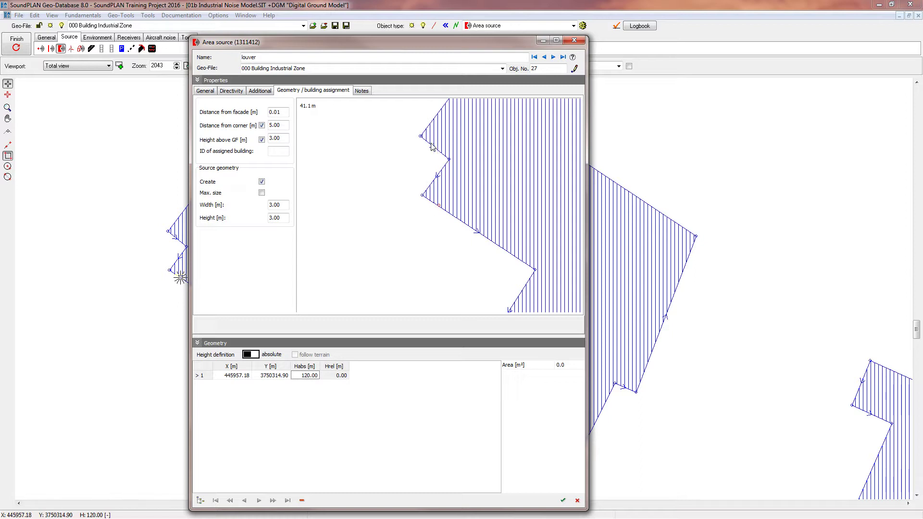
{"action": "left_click", "coordinate": [434, 205]}
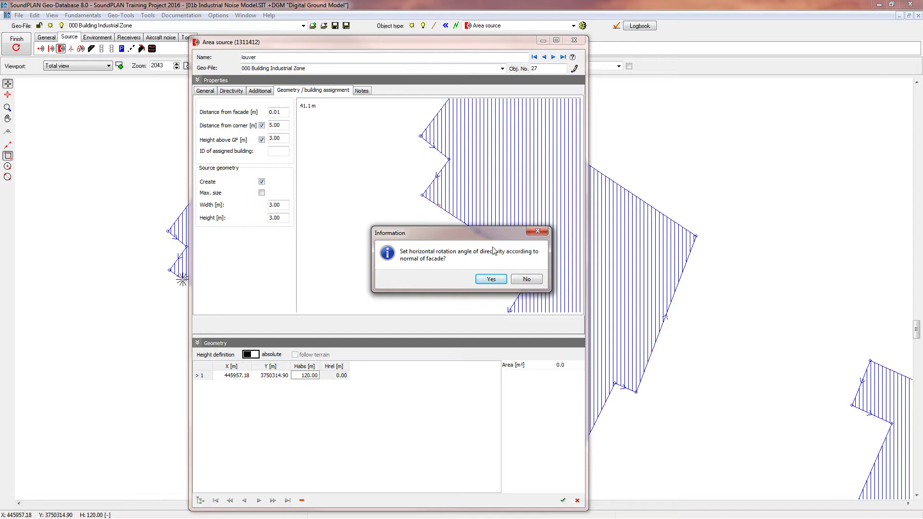
Accept facade-normal directivity and save the louver assigned to building 493.
{"action": "left_click", "coordinate": [491, 279]}
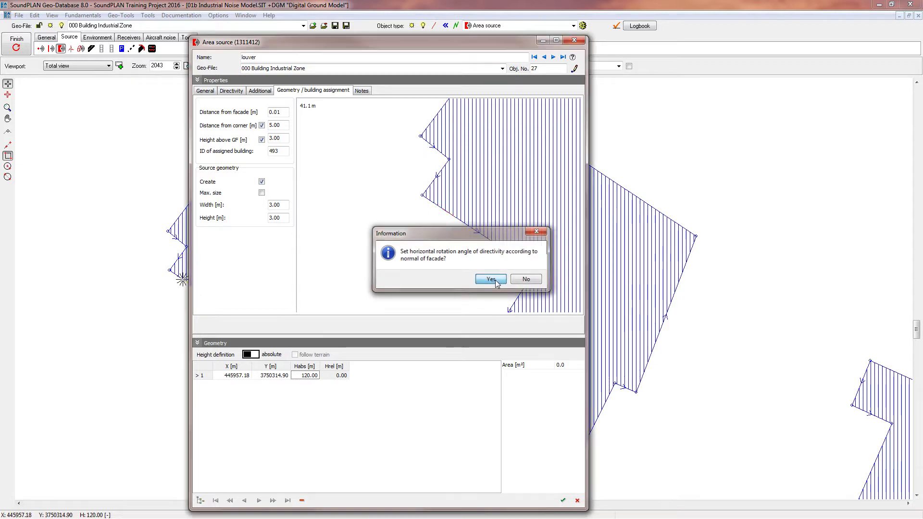
{"action": "left_click", "coordinate": [490, 279]}
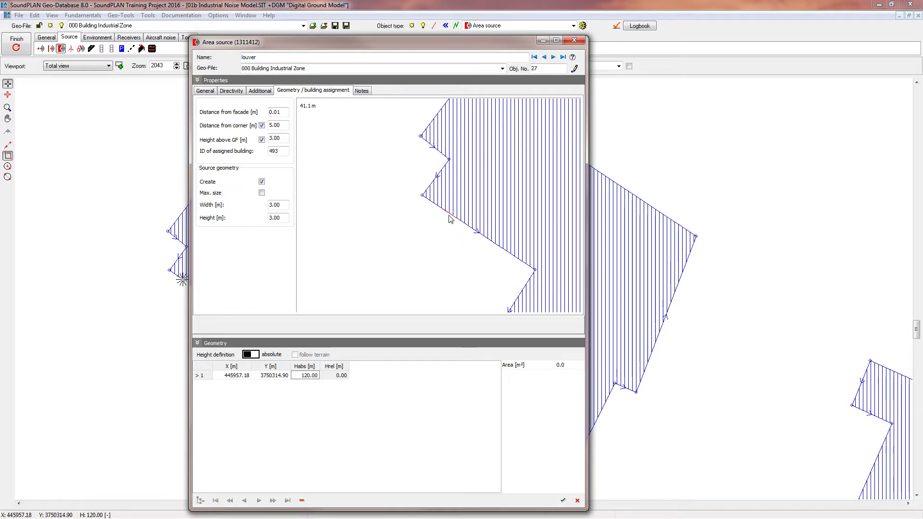
{"action": "left_click", "coordinate": [562, 500]}
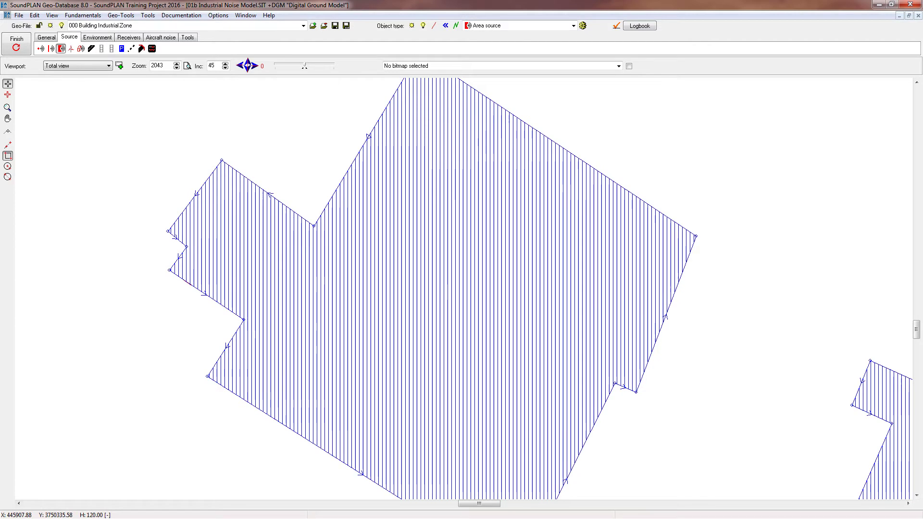
{"action": "left_click", "coordinate": [52, 15]}
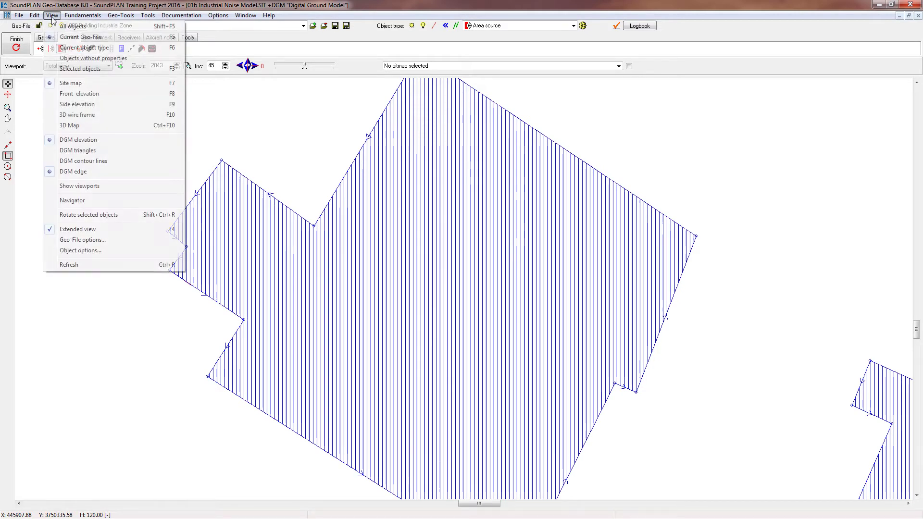
{"action": "left_click", "coordinate": [82, 113]}
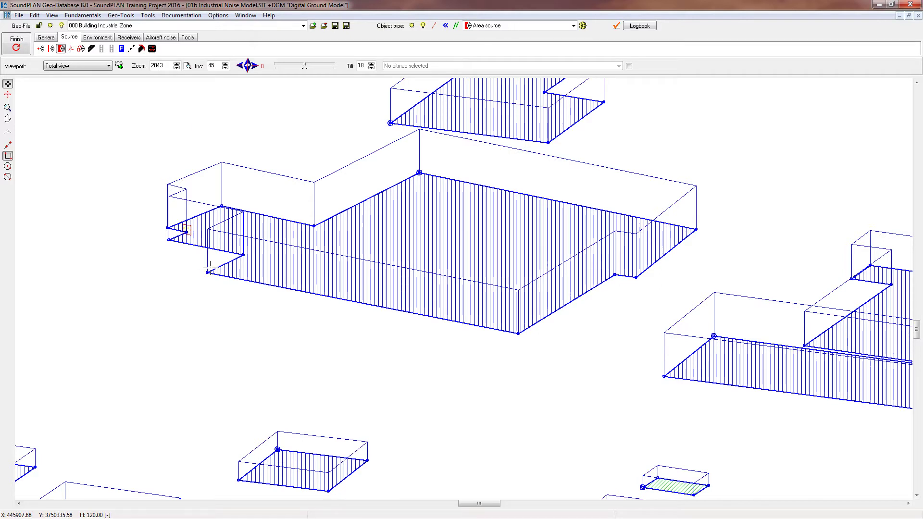
{"action": "mouse_move", "coordinate": [214, 267]}
{"action": "left_mouse_down"}
{"action": "mouse_move", "coordinate": [239, 264]}
{"action": "mouse_move", "coordinate": [200, 251]}
{"action": "mouse_move", "coordinate": [214, 266]}
{"action": "mouse_move", "coordinate": [206, 263]}
{"action": "left_mouse_up"}
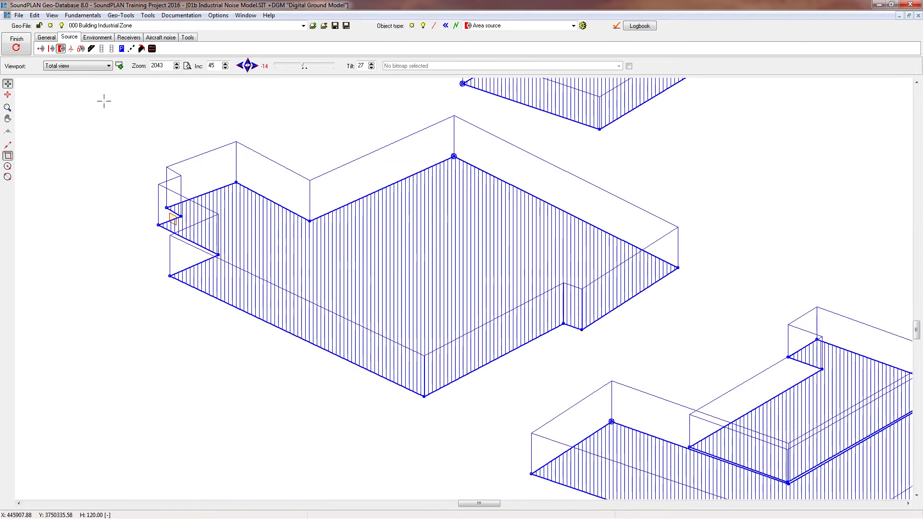
{"action": "left_click", "coordinate": [52, 15]}
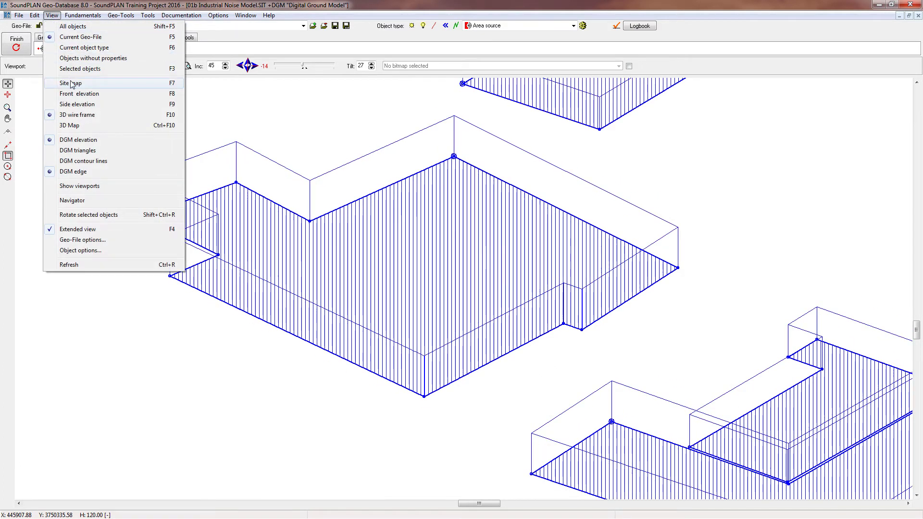
{"action": "left_click", "coordinate": [82, 138]}
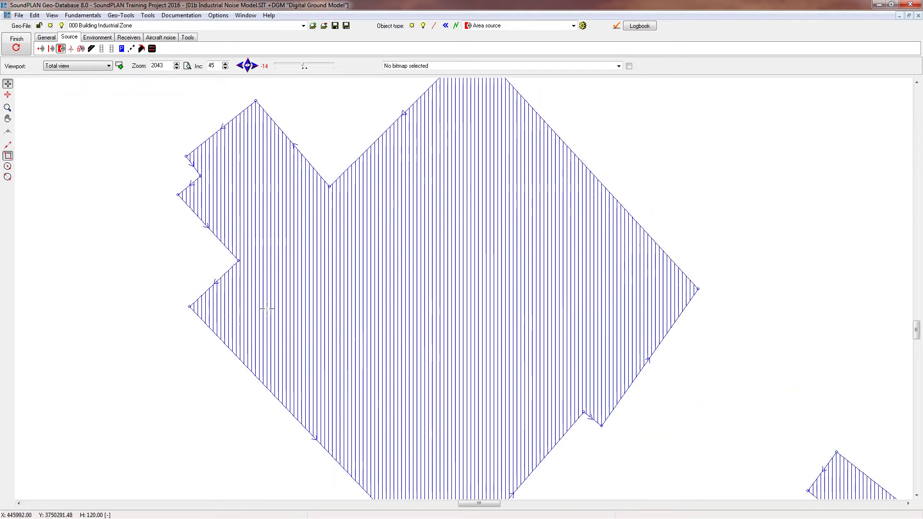
Place an area source at the warehouse notch, 0.01 m from the corner, with maximum-size geometry.
{"action": "double_click", "coordinate": [230, 272]}
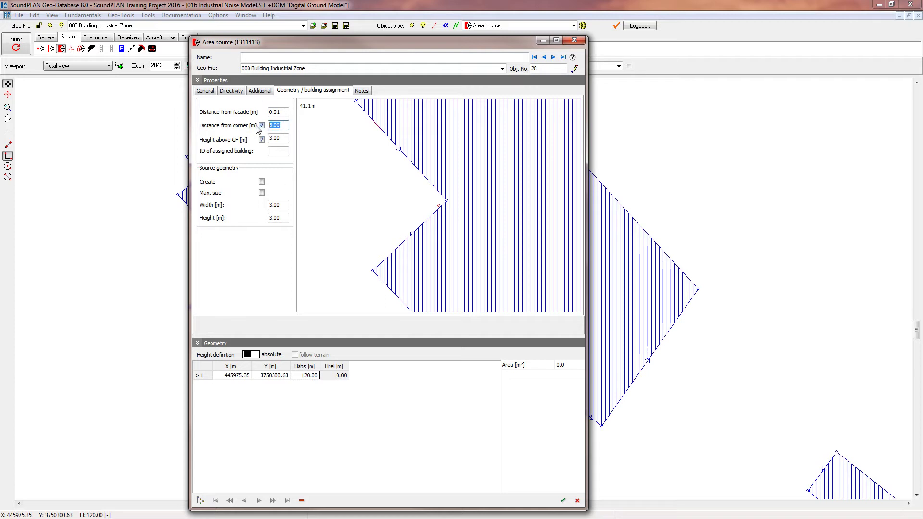
{"action": "type", "text": "0.01"}
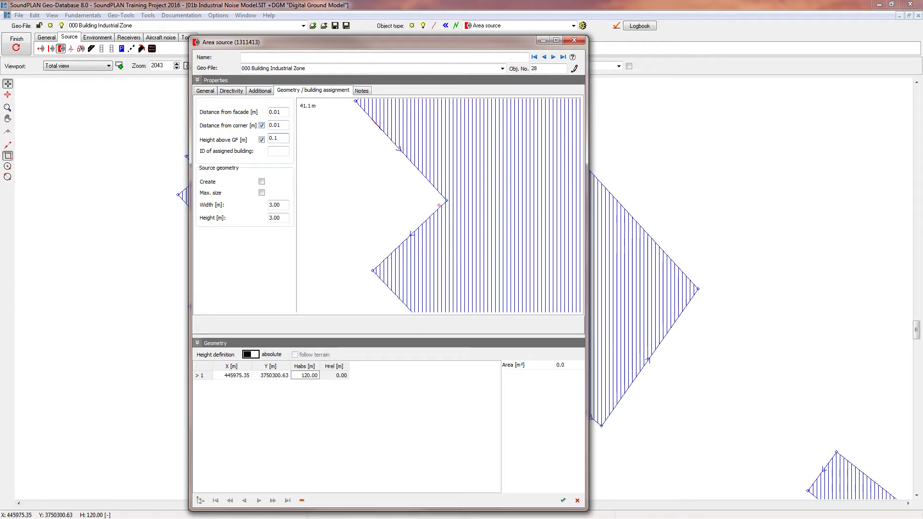
{"action": "left_click", "coordinate": [262, 182]}
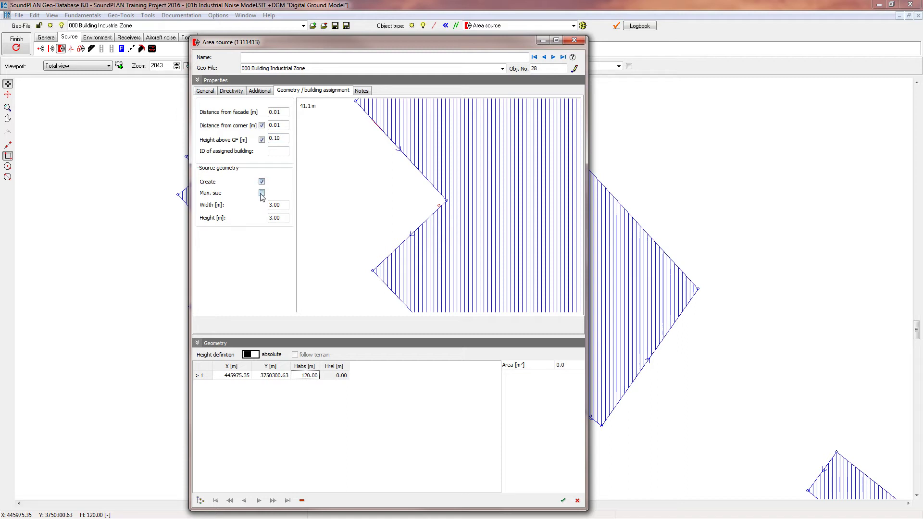
{"action": "left_click", "coordinate": [261, 193]}
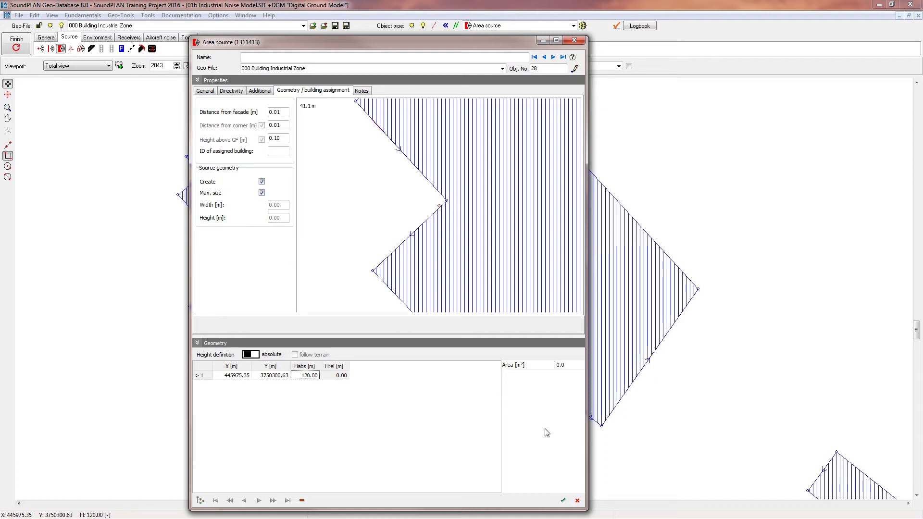
Attach the notch area source to the Warehouse facade at maximum size, 0.01 m high, facing the normal.
{"action": "left_click", "coordinate": [562, 500]}
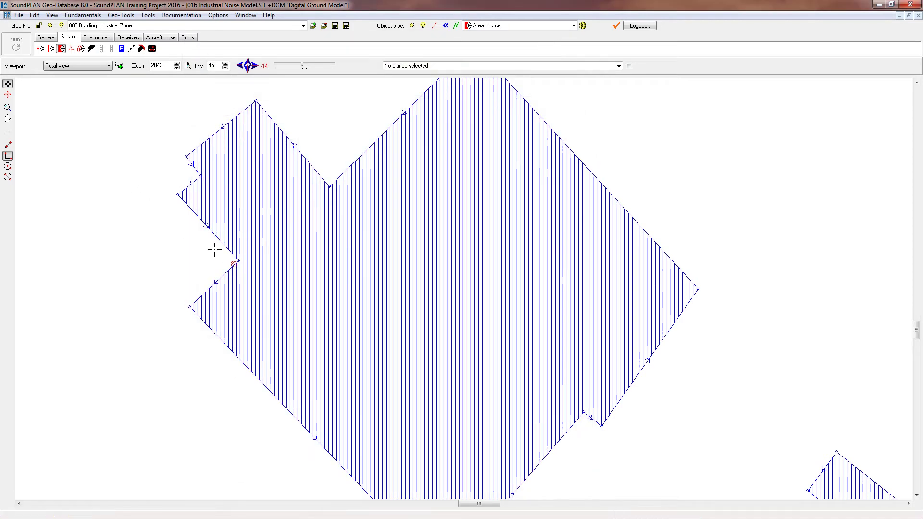
{"action": "left_click", "coordinate": [233, 264]}
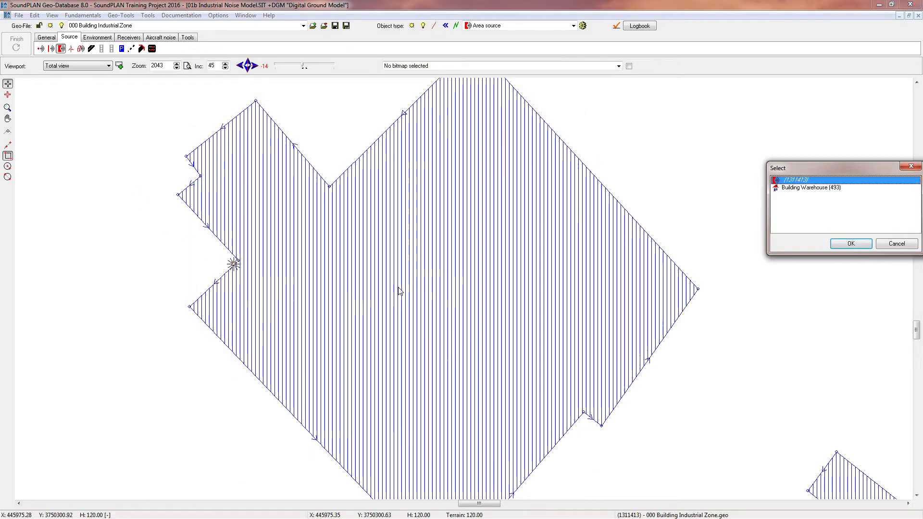
{"action": "left_click", "coordinate": [850, 244]}
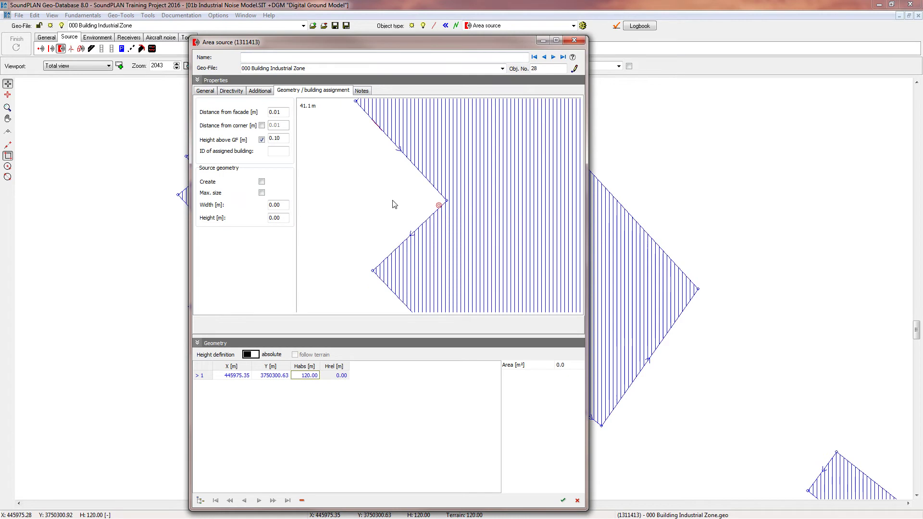
{"action": "left_click", "coordinate": [262, 193]}
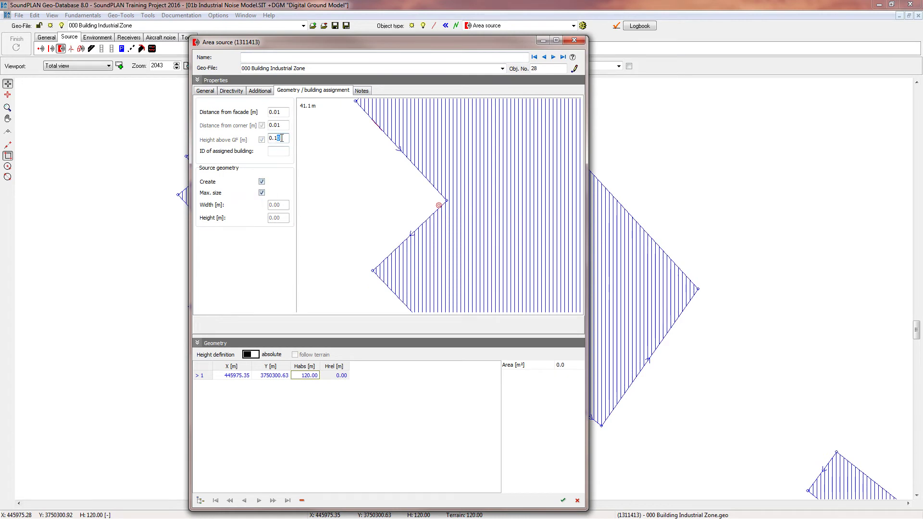
{"action": "key", "text": "BackSpace"}
{"action": "key", "text": "BackSpace"}
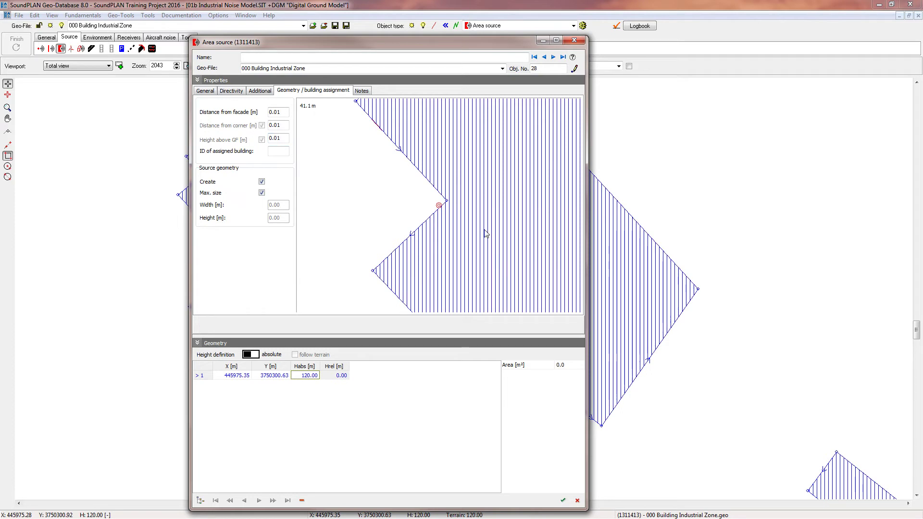
{"action": "left_click", "coordinate": [442, 207]}
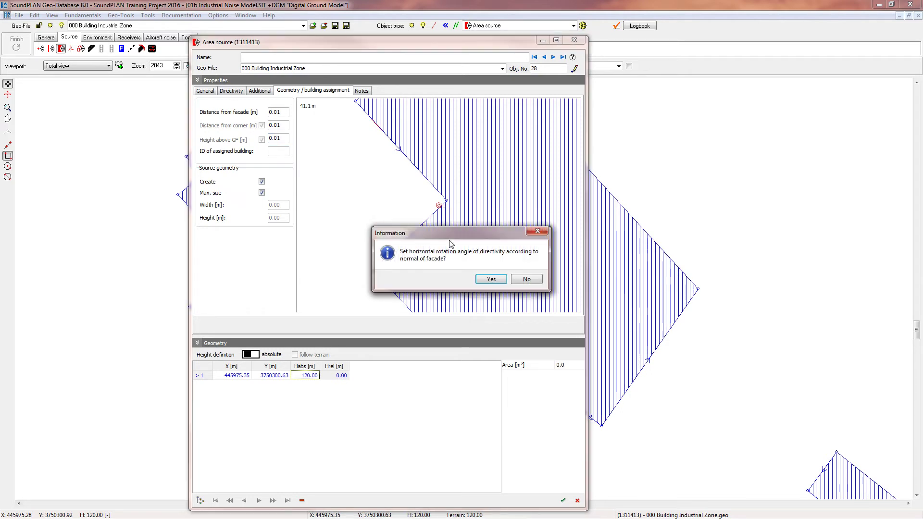
{"action": "left_click", "coordinate": [490, 281]}
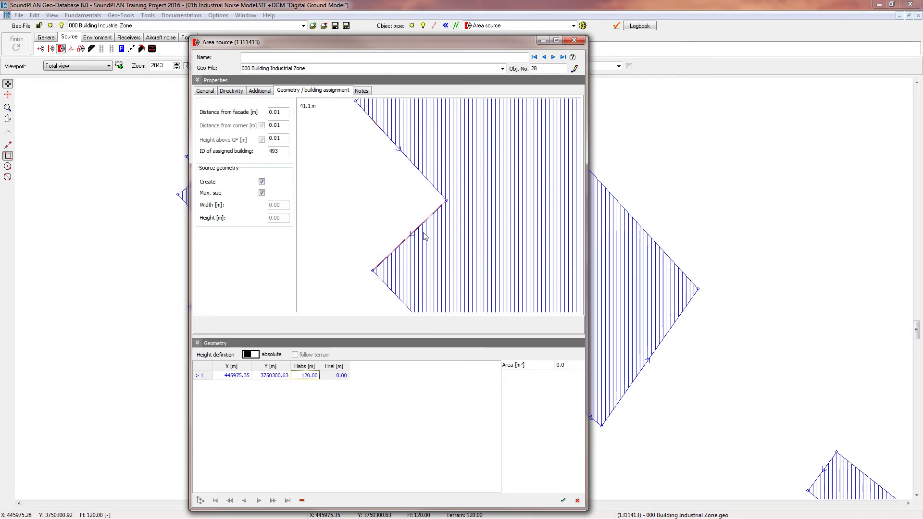
{"action": "left_click", "coordinate": [563, 500]}
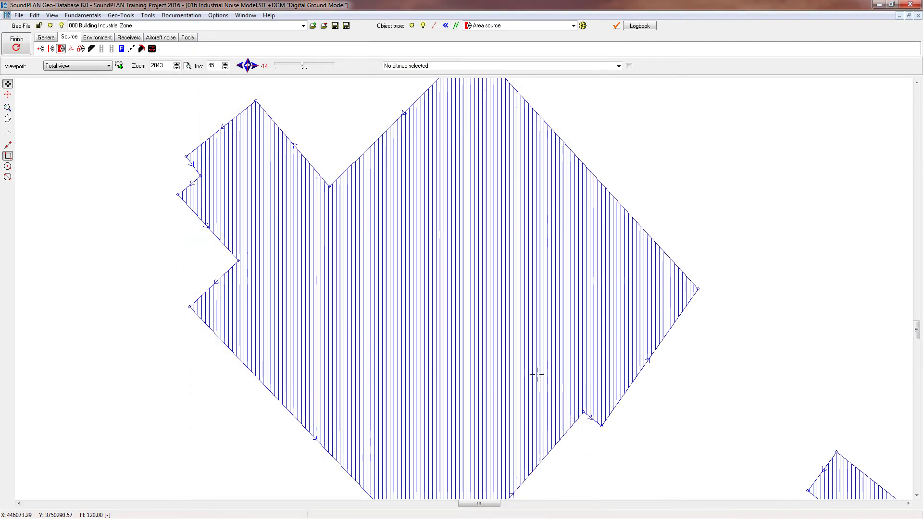
{"action": "left_click", "coordinate": [52, 15]}
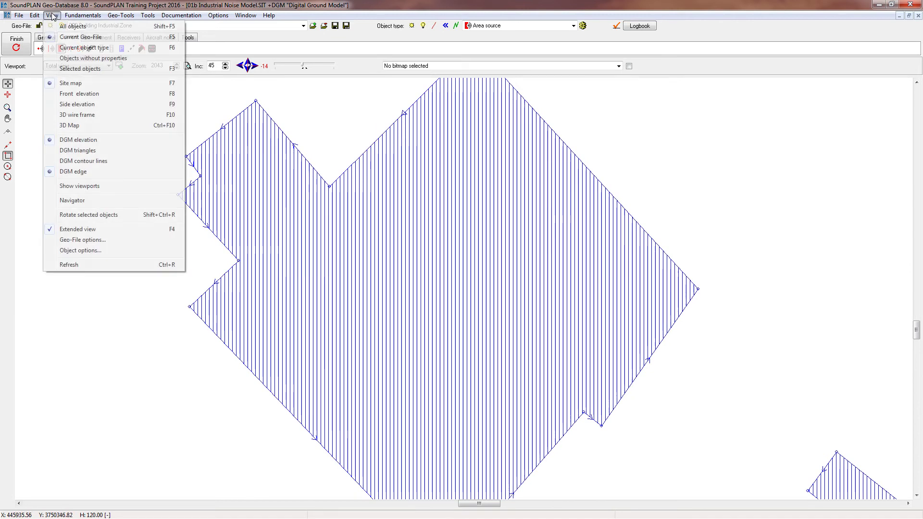
{"action": "left_click", "coordinate": [77, 125]}
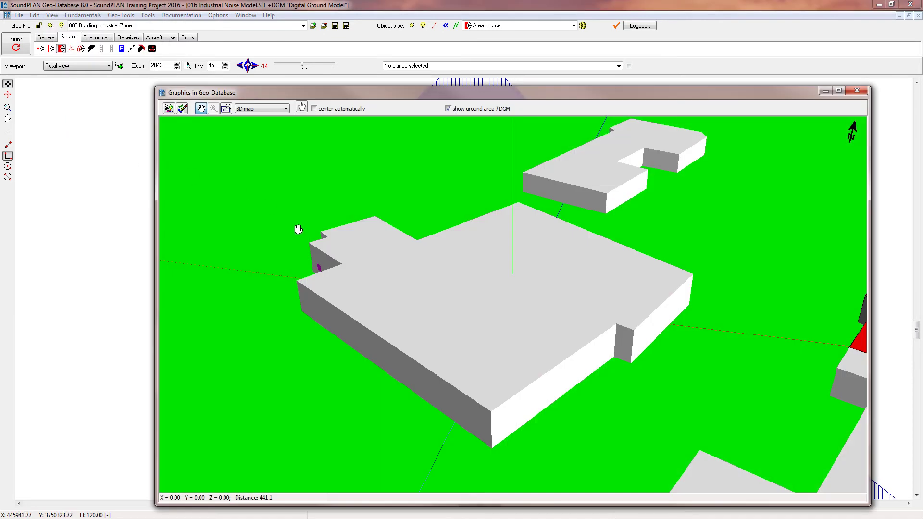
{"action": "left_click_drag", "start_coordinate": [298, 229], "coordinate": [315, 220]}
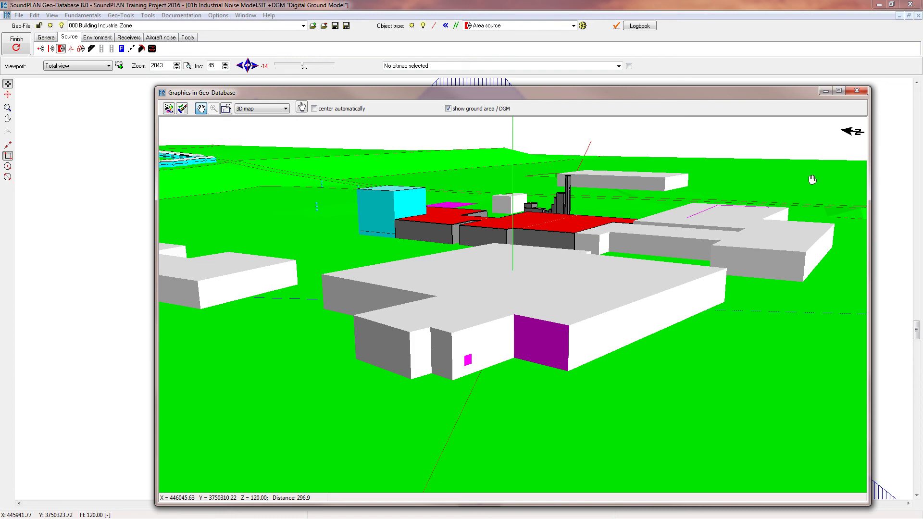
{"action": "left_click", "coordinate": [857, 91]}
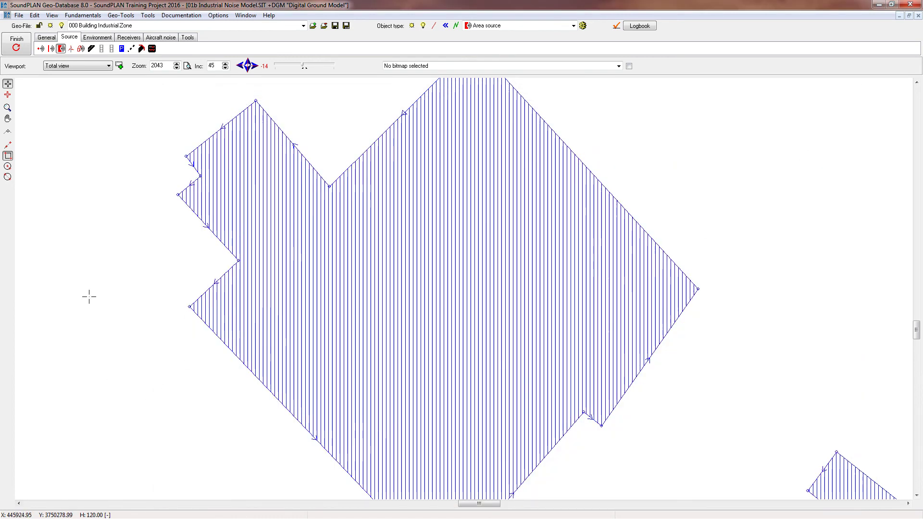